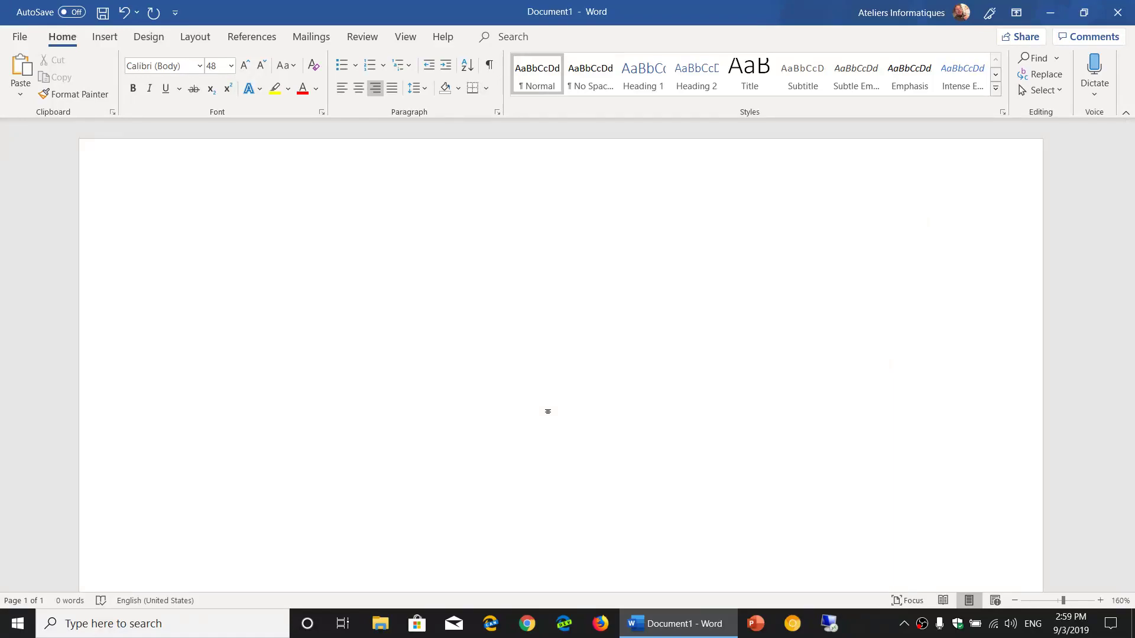
# - Left-align the paragraph in the new blank document
pyautogui.click(341, 88)
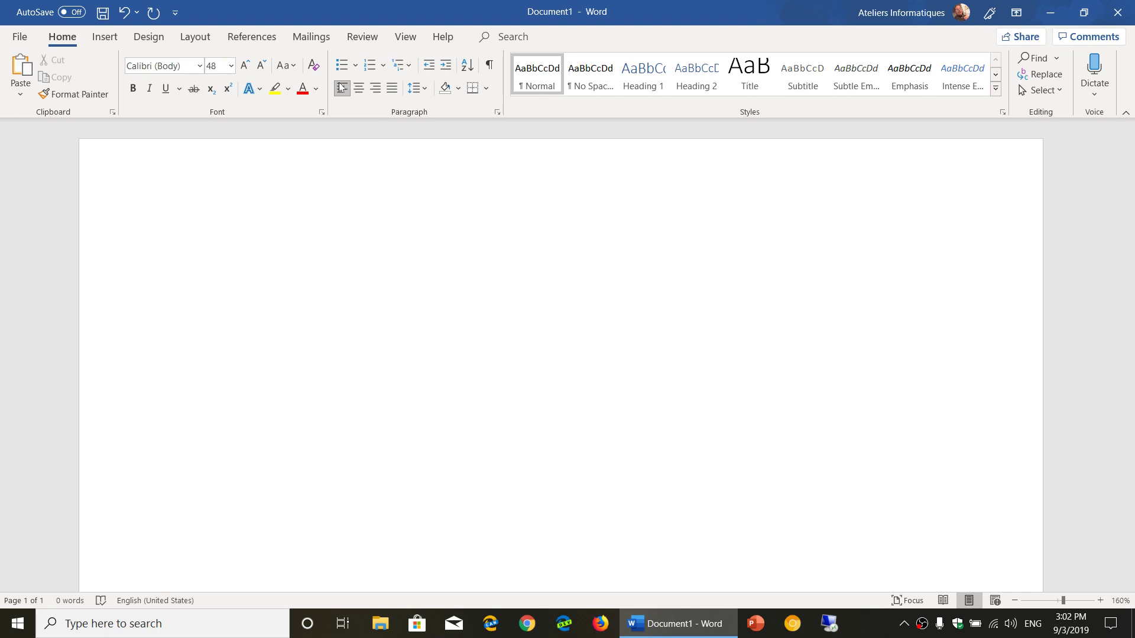
# - Enter 'Attenuation' as the first line and begin a new line beneath it
pyautogui.write('attenu')
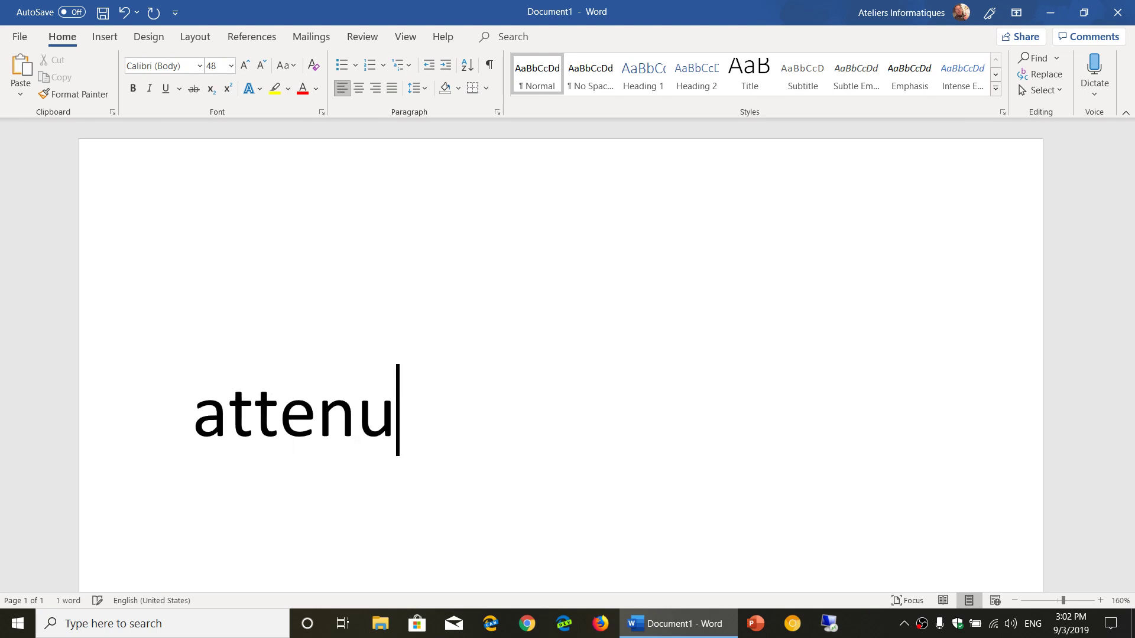
pyautogui.write('ation')
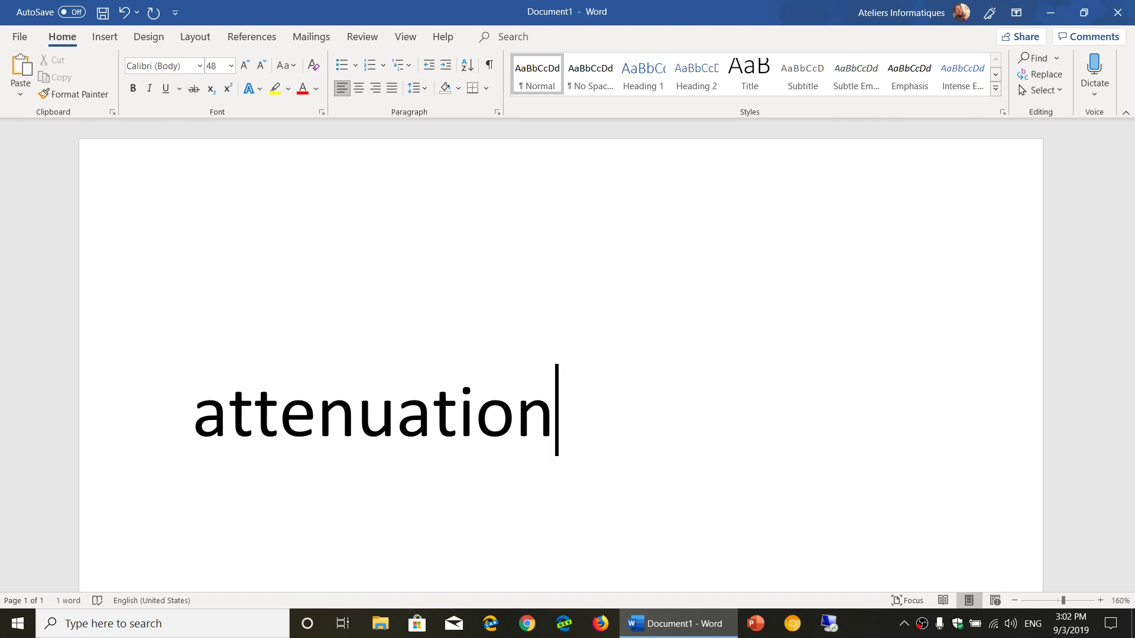
pyautogui.press('Return')
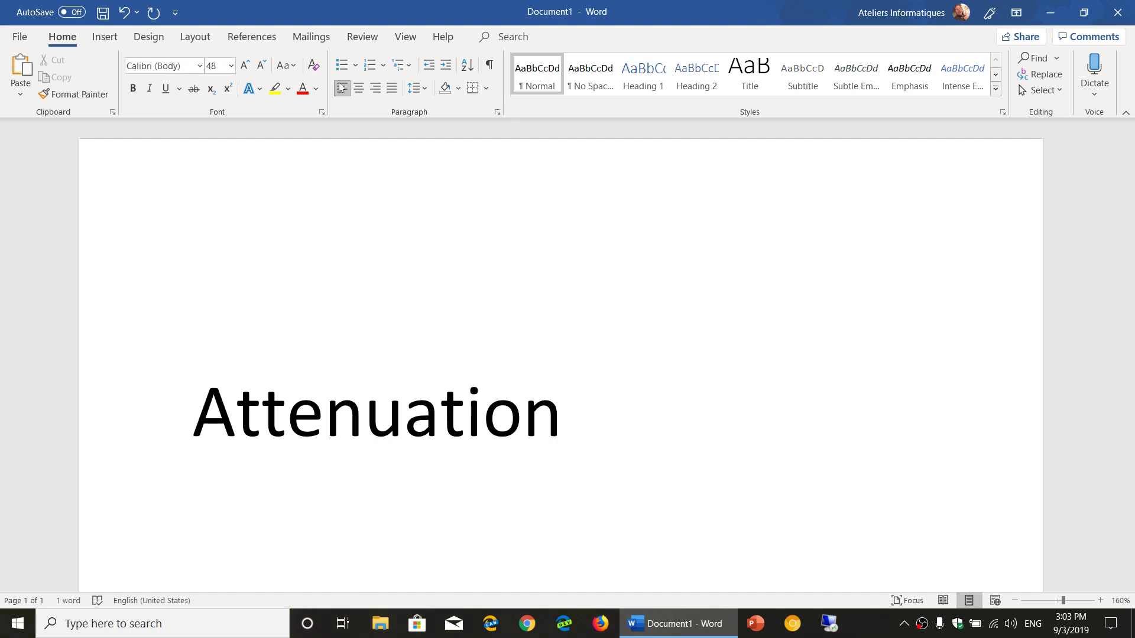
# - List the rules E = 3, T = 7 and I = ! on separate lines, ending with an empty line
pyautogui.write('e = ')
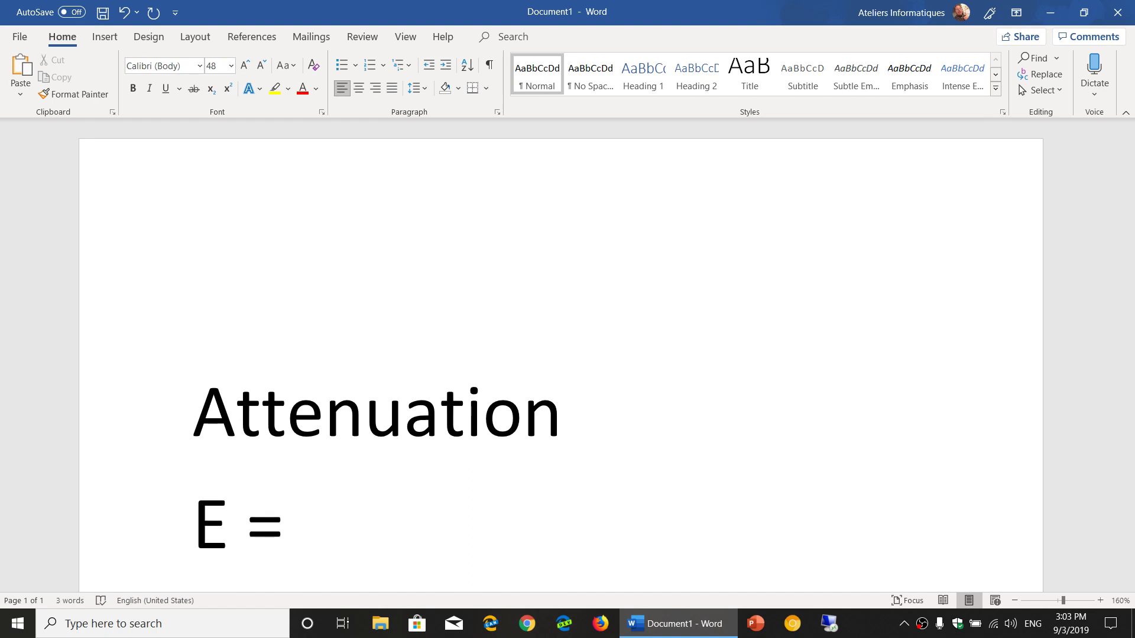
pyautogui.write('3')
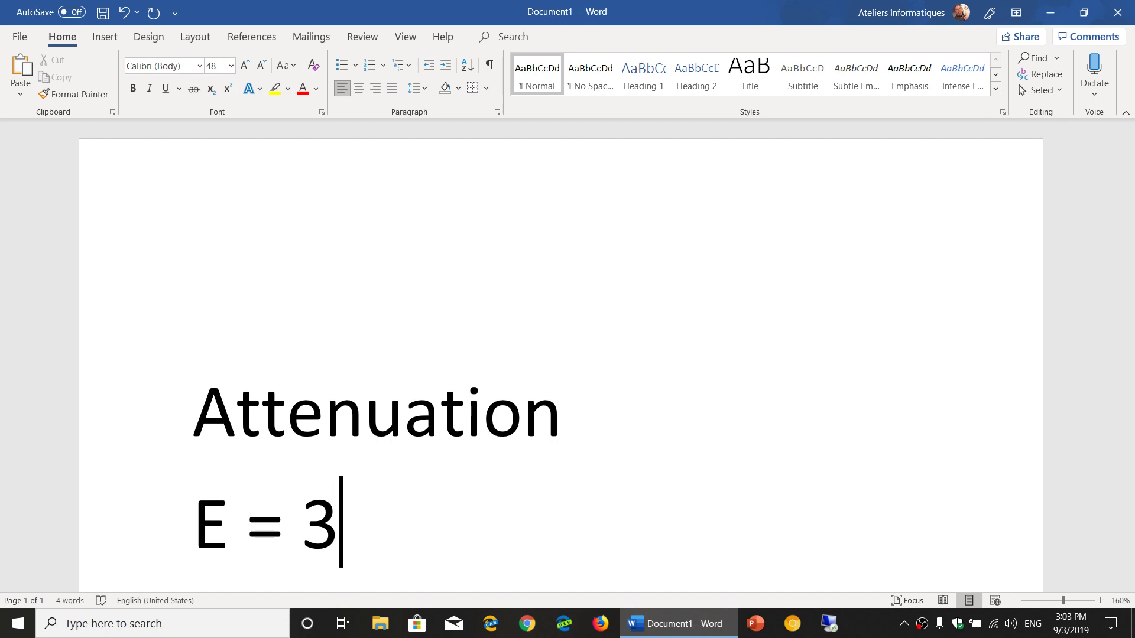
pyautogui.press('Return')
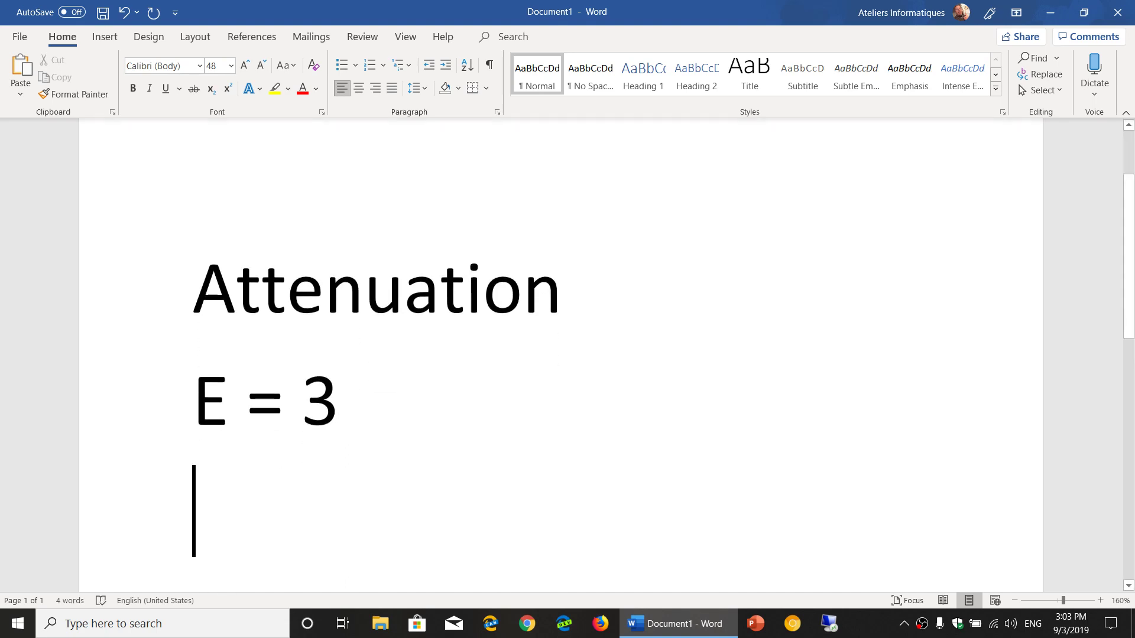
pyautogui.write('T = ')
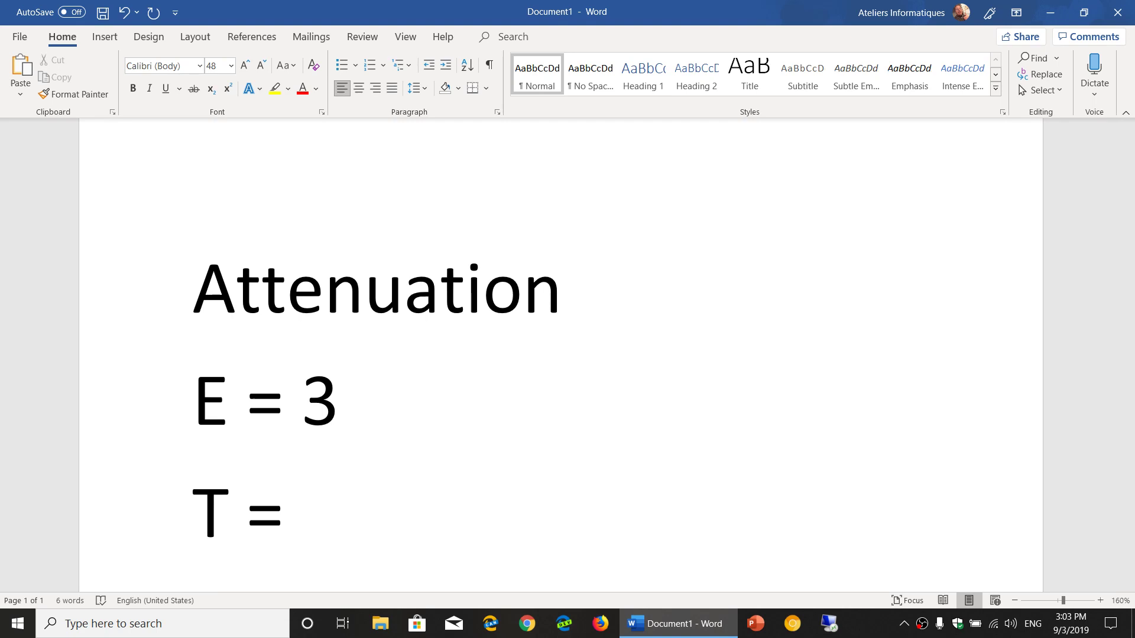
pyautogui.write('7')
pyautogui.press('Return')
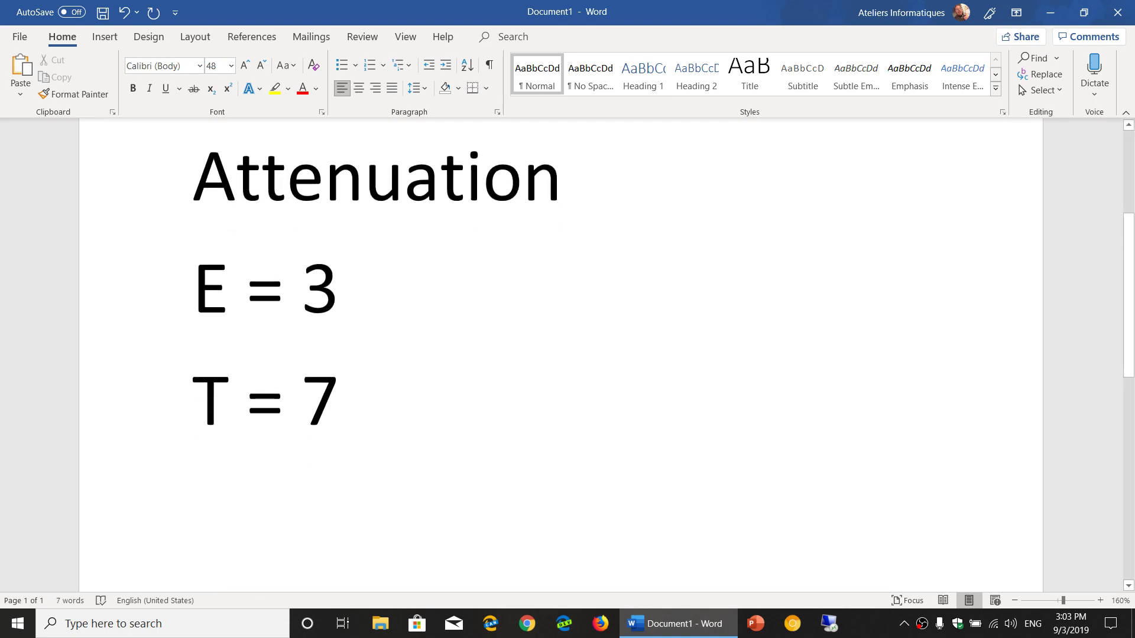
pyautogui.write('I =')
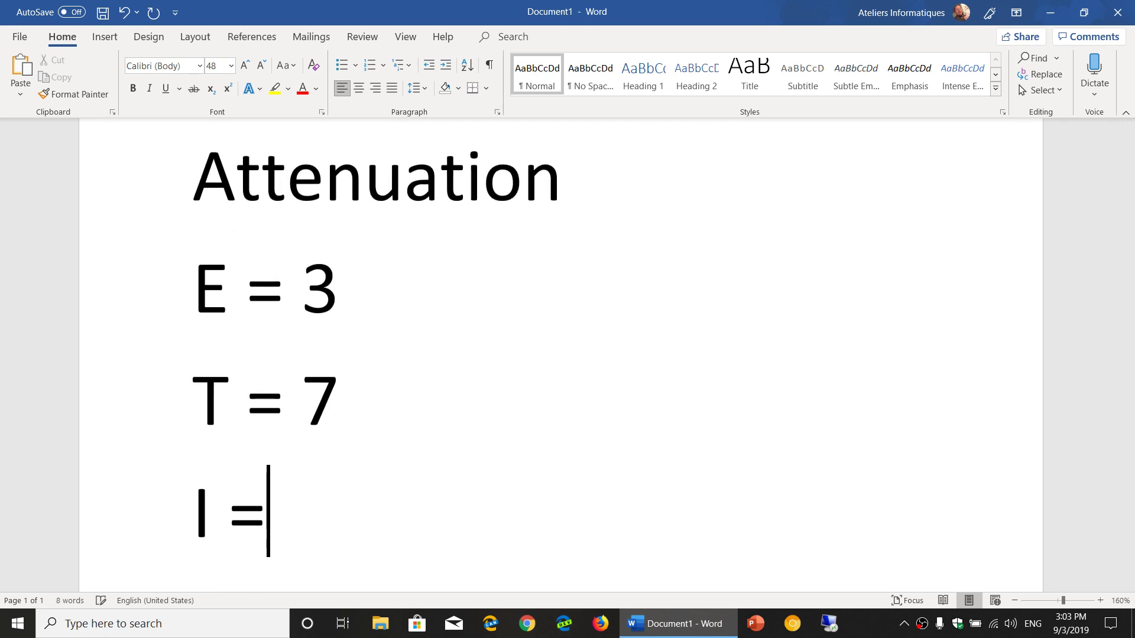
pyautogui.write(' !')
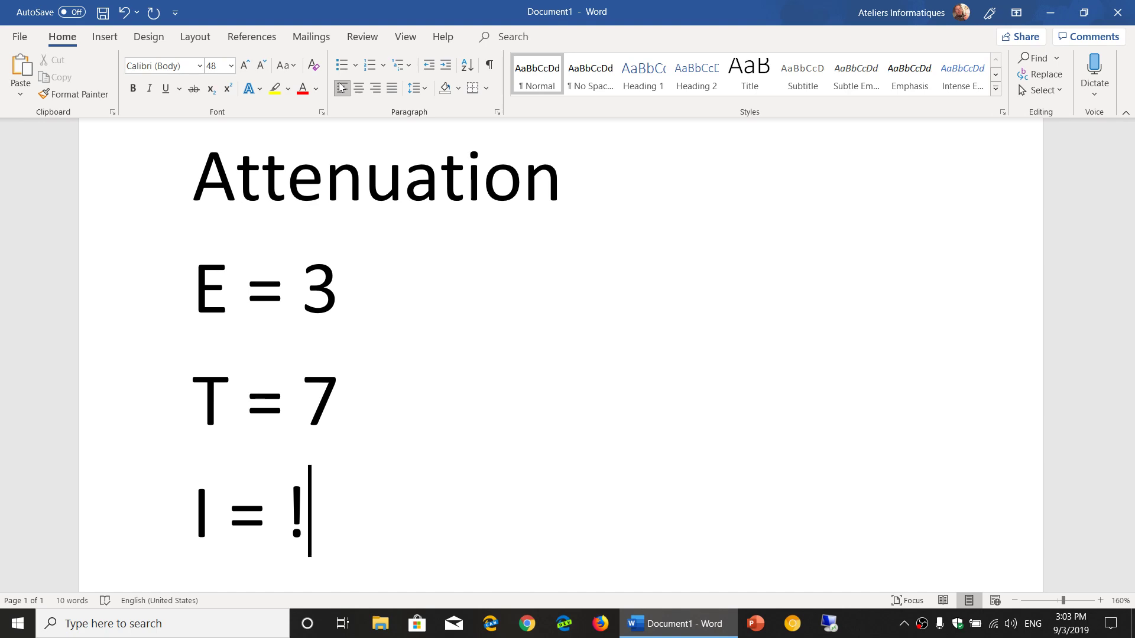
pyautogui.press('Return')
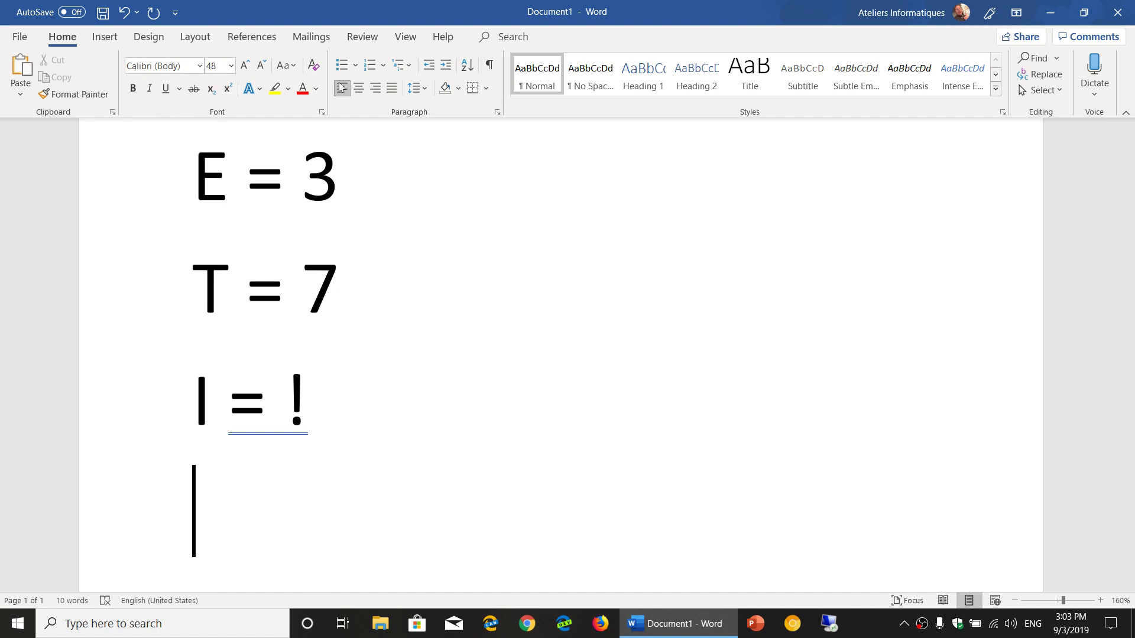
pyautogui.write('A')
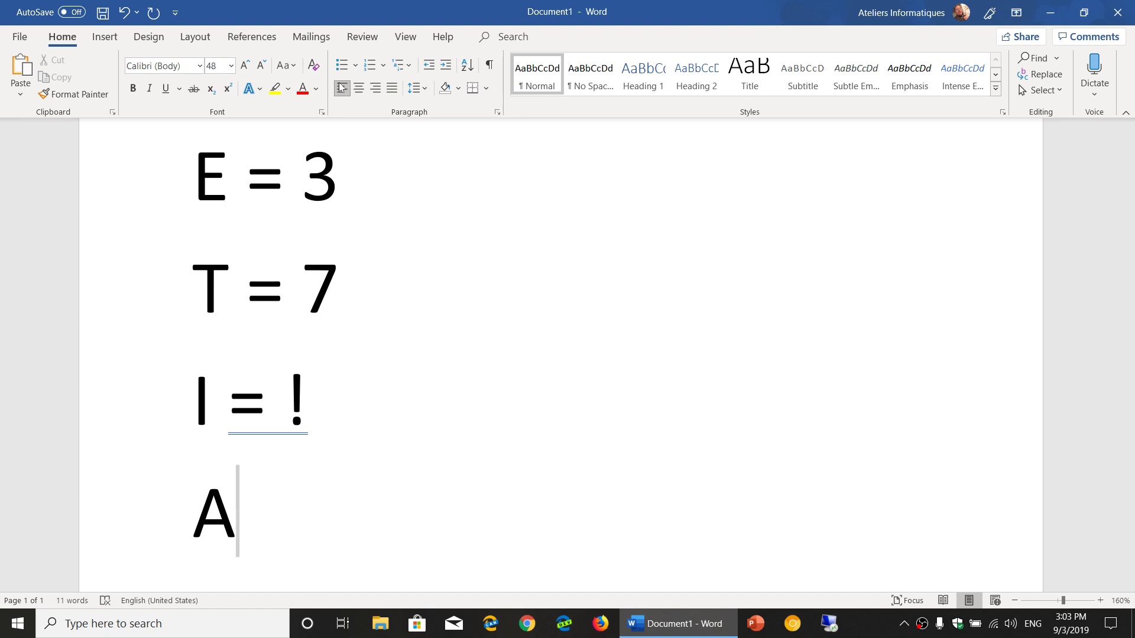
pyautogui.write('7')
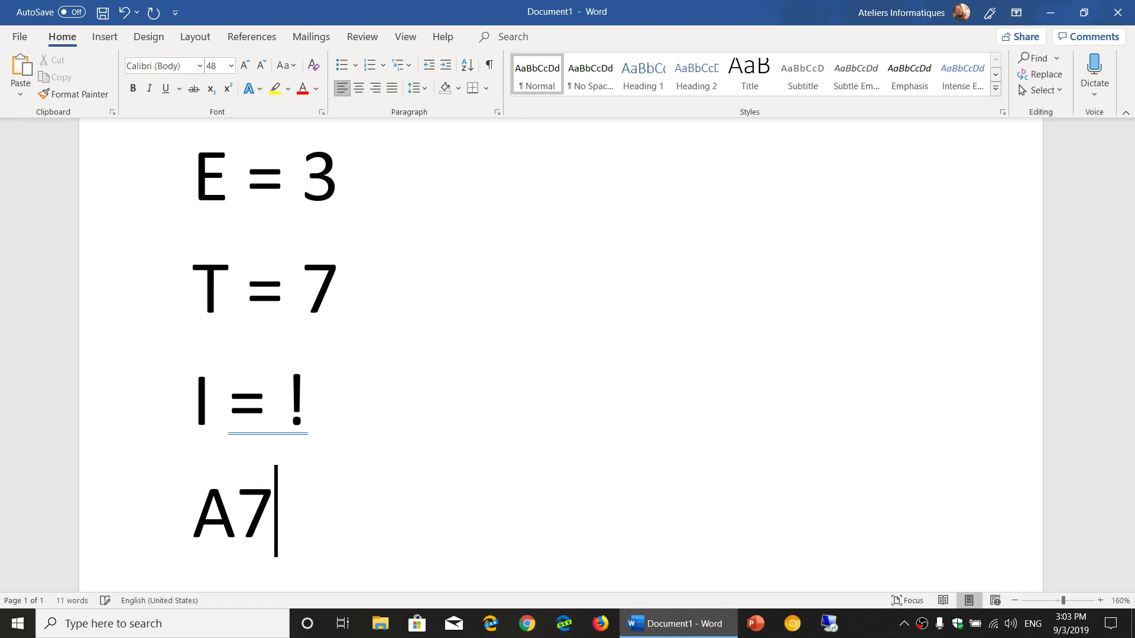
pyautogui.write('7')
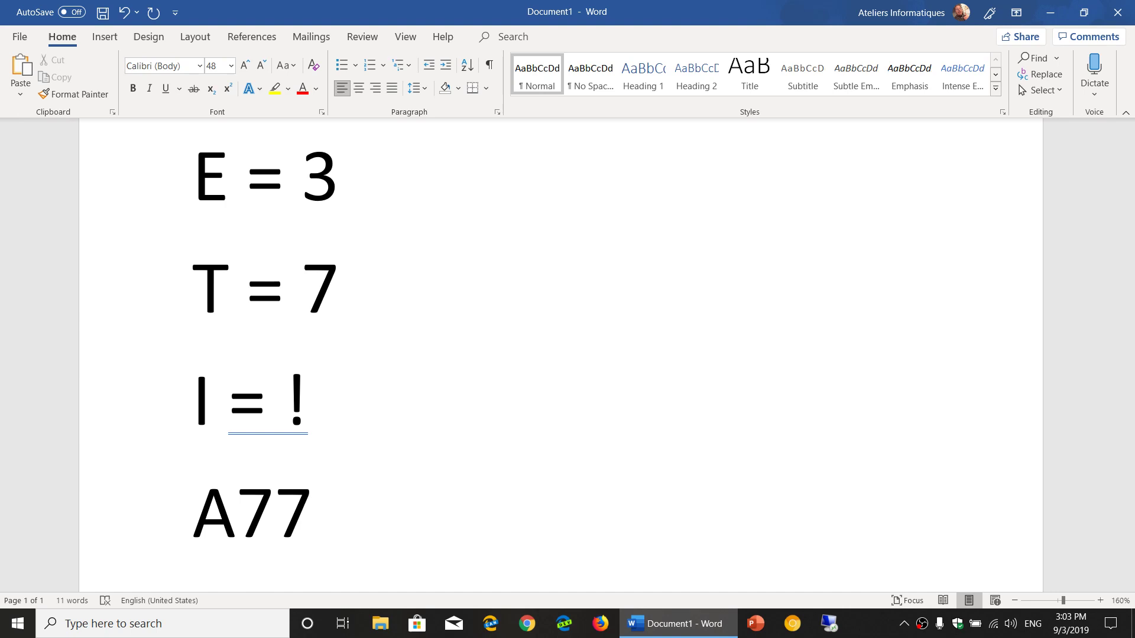
pyautogui.rightClick(341, 85)
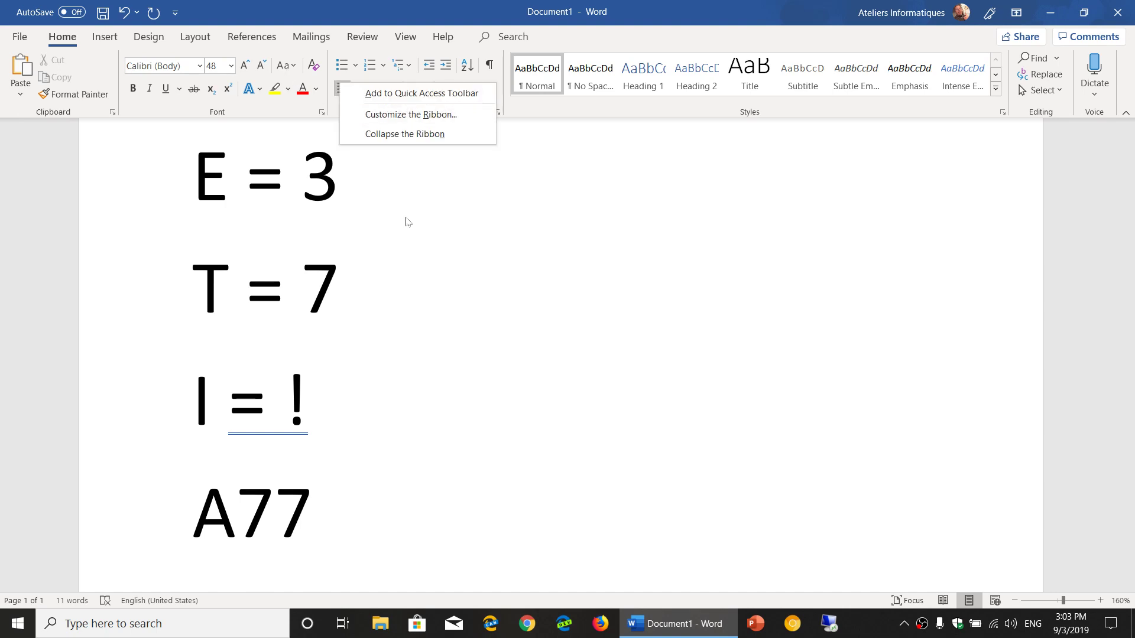
pyautogui.scroll(3, 406, 221)
pyautogui.scroll(-5, 445, 381)
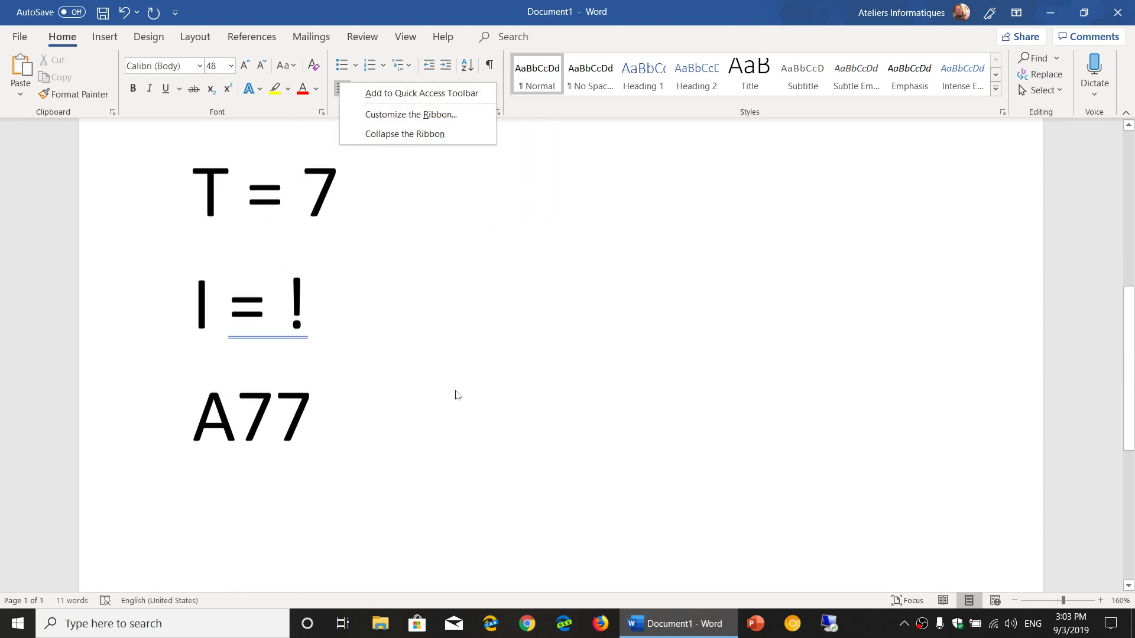
pyautogui.click(361, 404)
pyautogui.write('3')
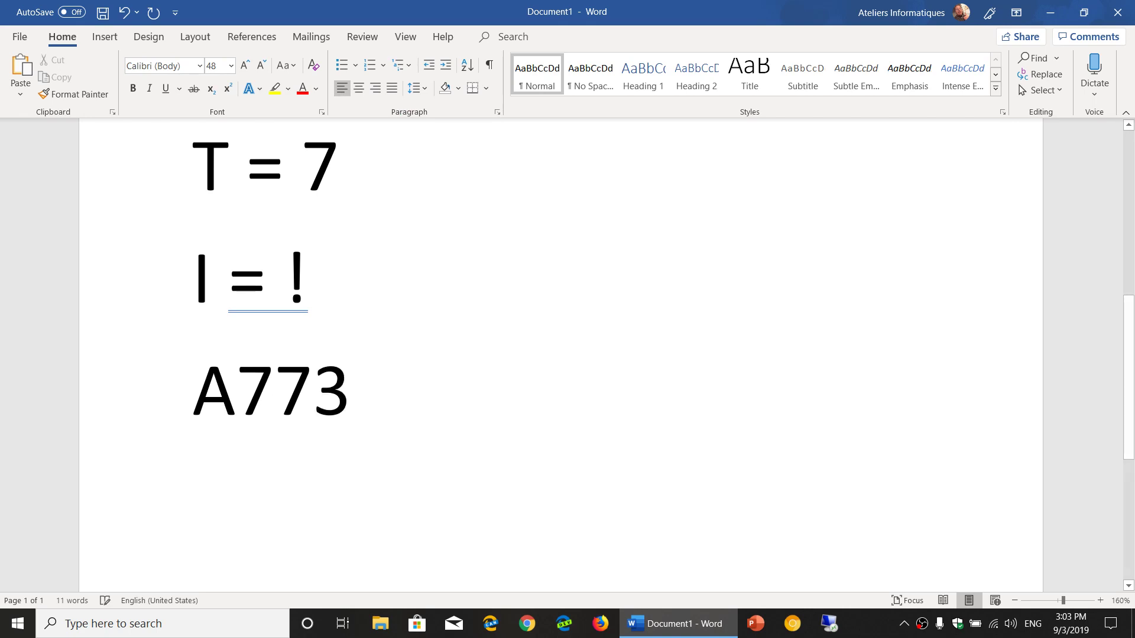
pyautogui.scroll(1, 362, 404)
pyautogui.scroll(3, 562, 355)
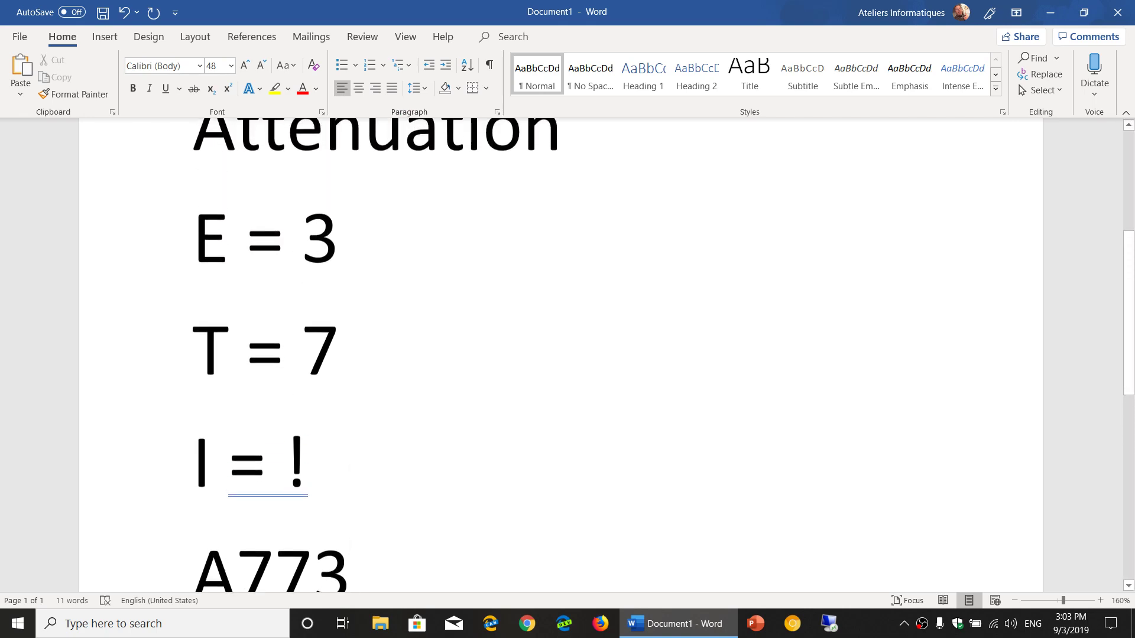
pyautogui.scroll(-3, 562, 355)
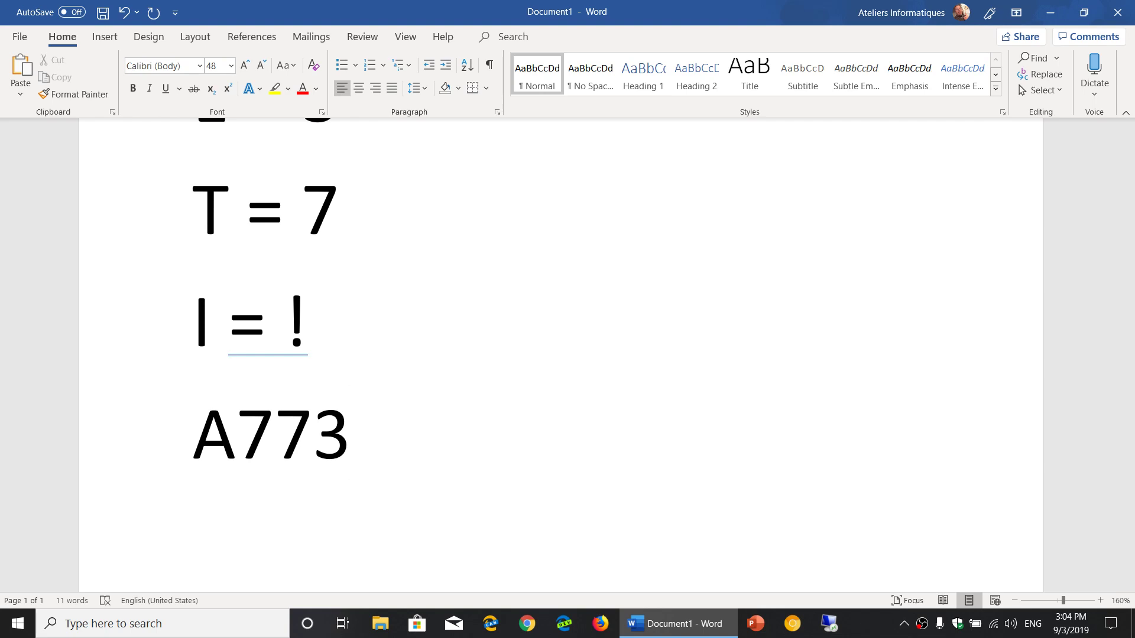
pyautogui.write('N')
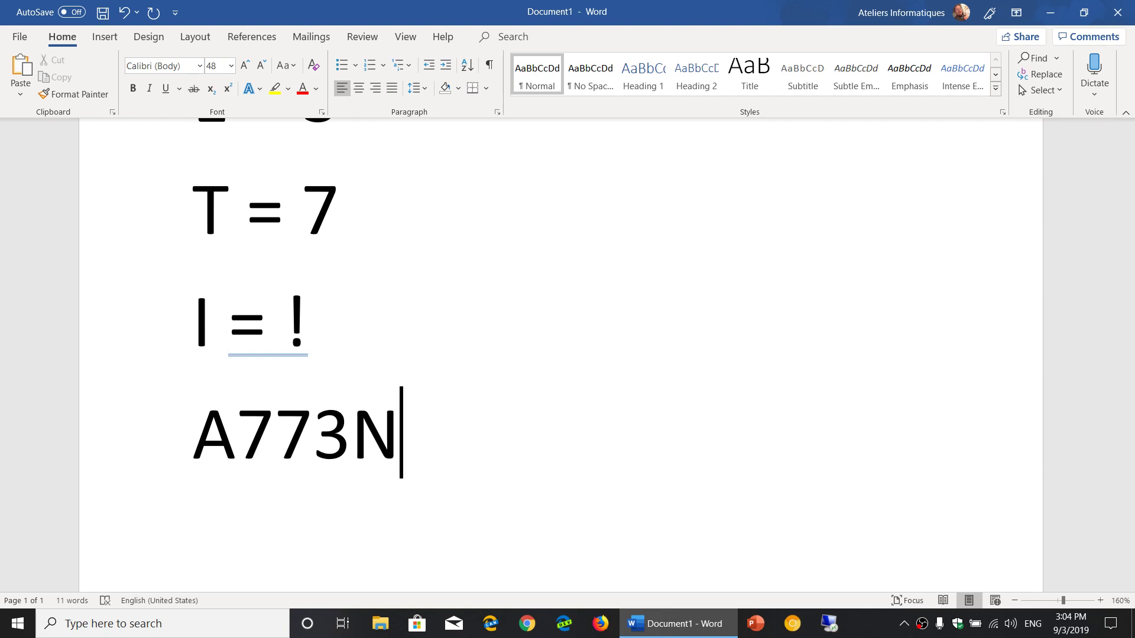
pyautogui.scroll(1, 560, 355)
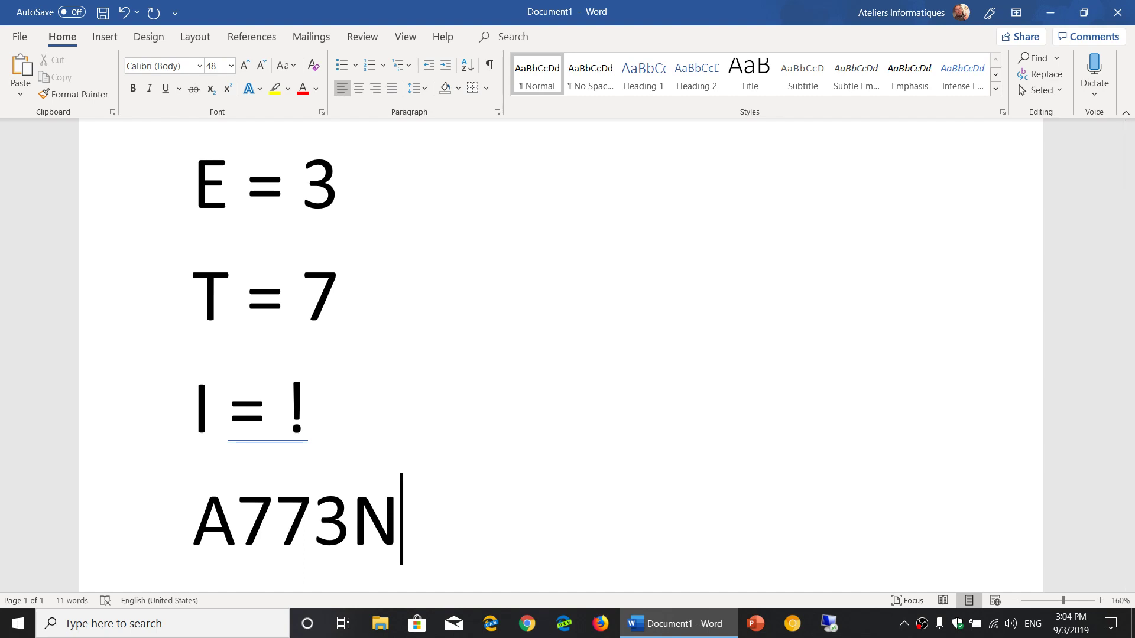
pyautogui.scroll(2, 560, 355)
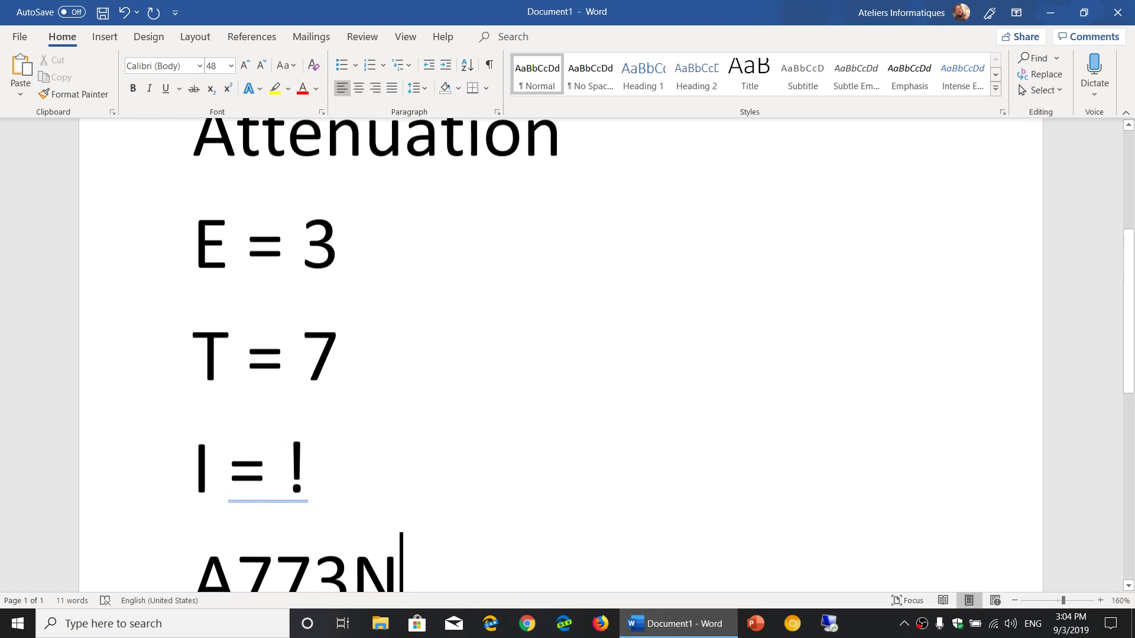
pyautogui.scroll(-3, 402, 585)
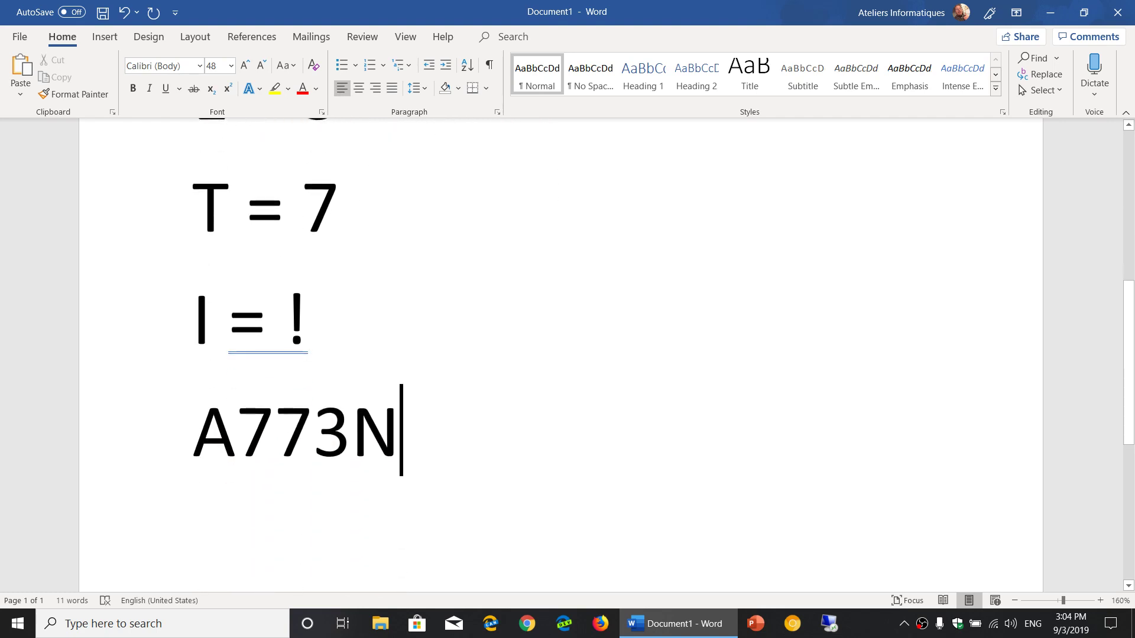
pyautogui.write('ua')
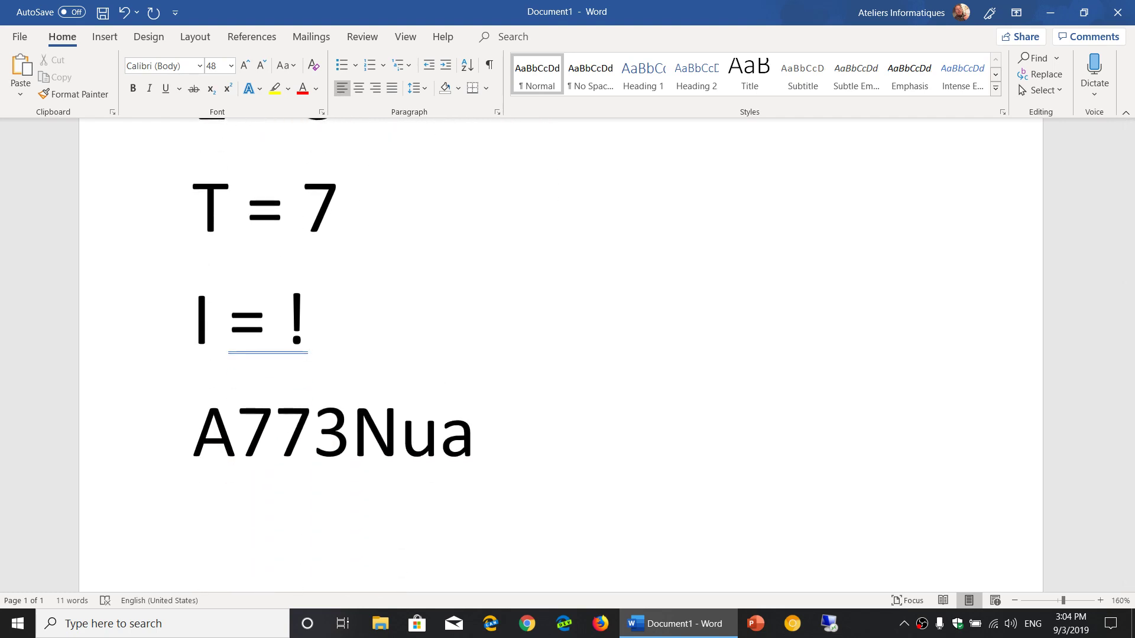
pyautogui.write('7')
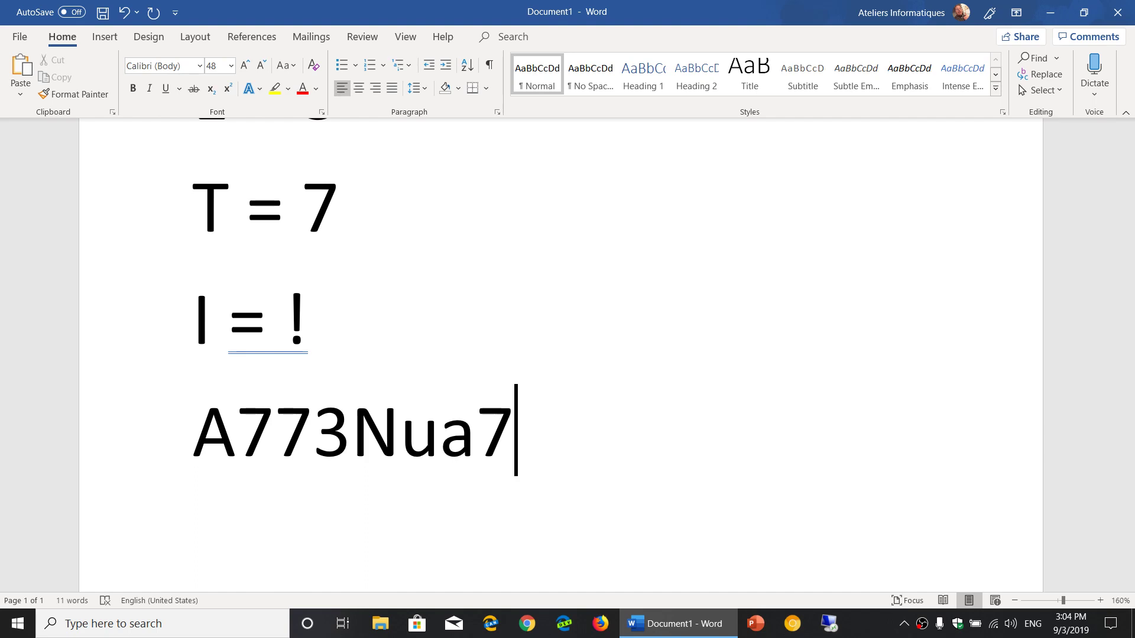
pyautogui.write('!')
pyautogui.scroll(3, 568, 355)
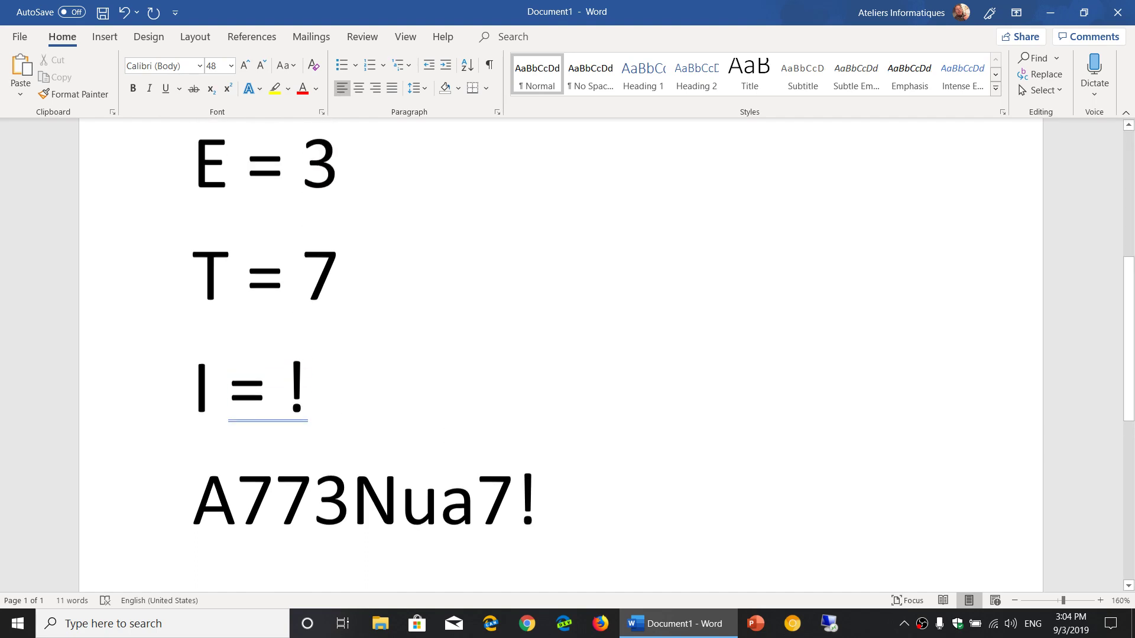
pyautogui.scroll(-2, 568, 354)
pyautogui.scroll(-1, 567, 355)
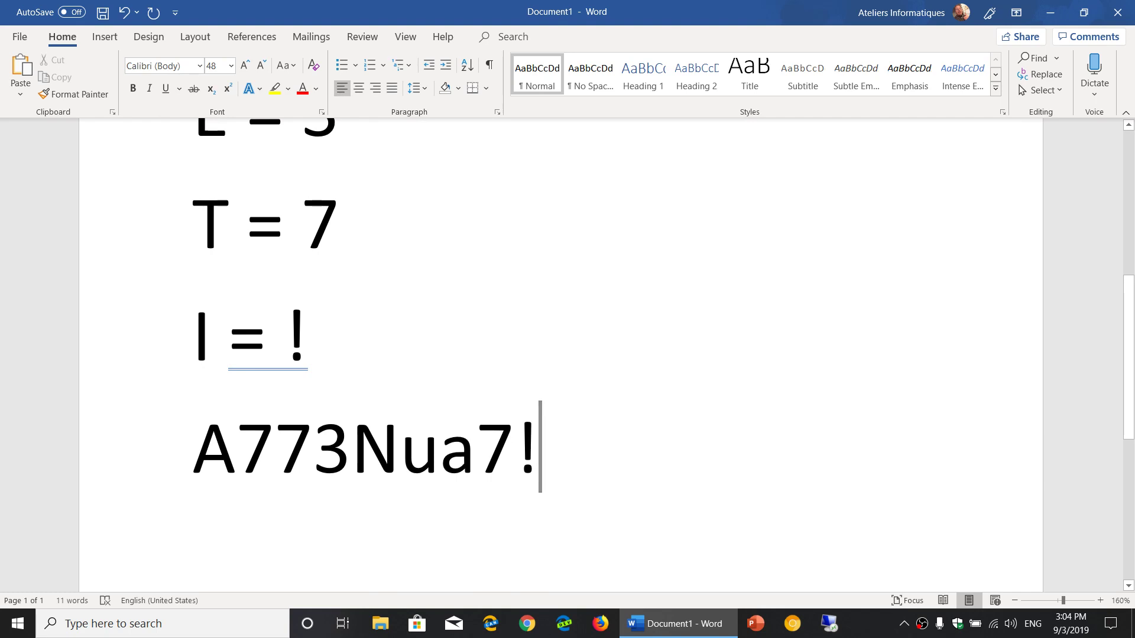
pyautogui.write('0')
pyautogui.scroll(3, 568, 354)
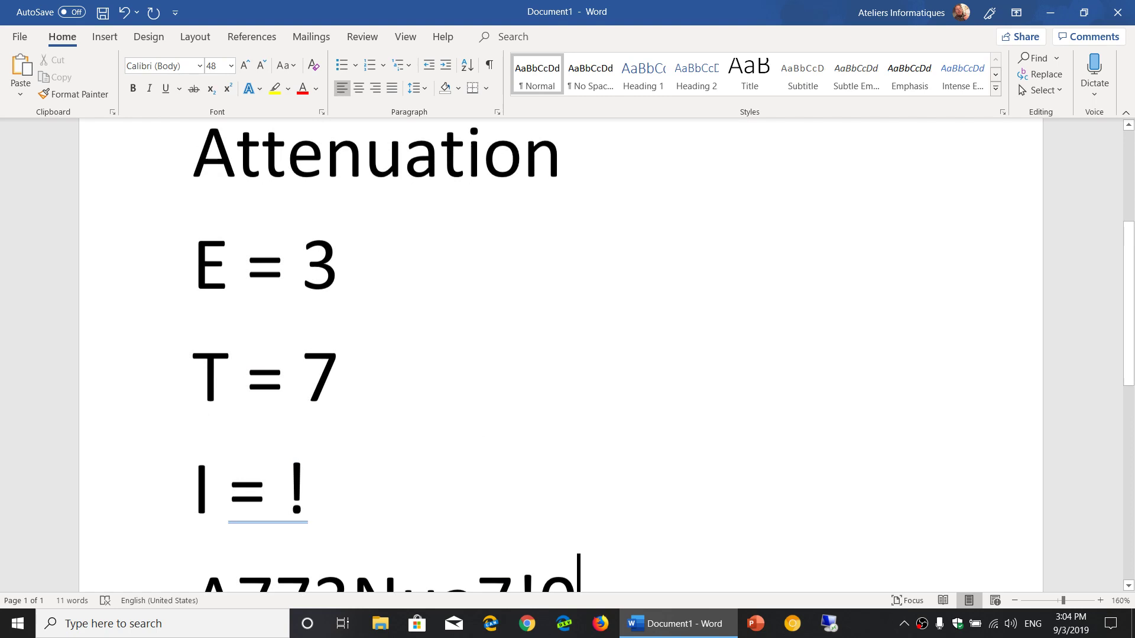
pyautogui.scroll(-2, 568, 355)
pyautogui.write('n')
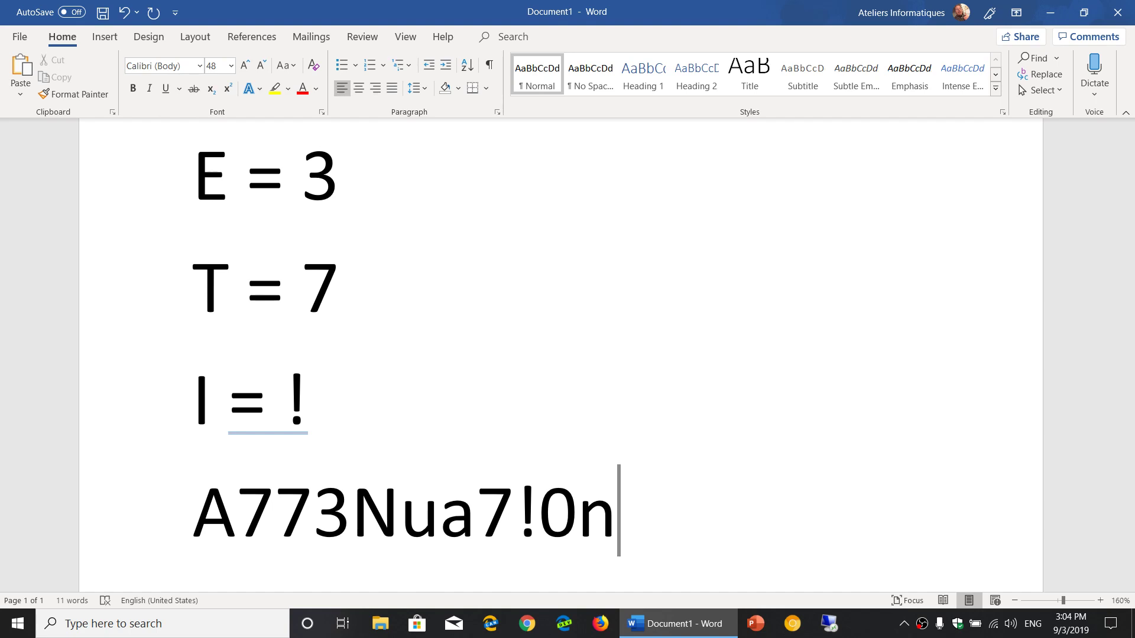
pyautogui.scroll(3, 562, 354)
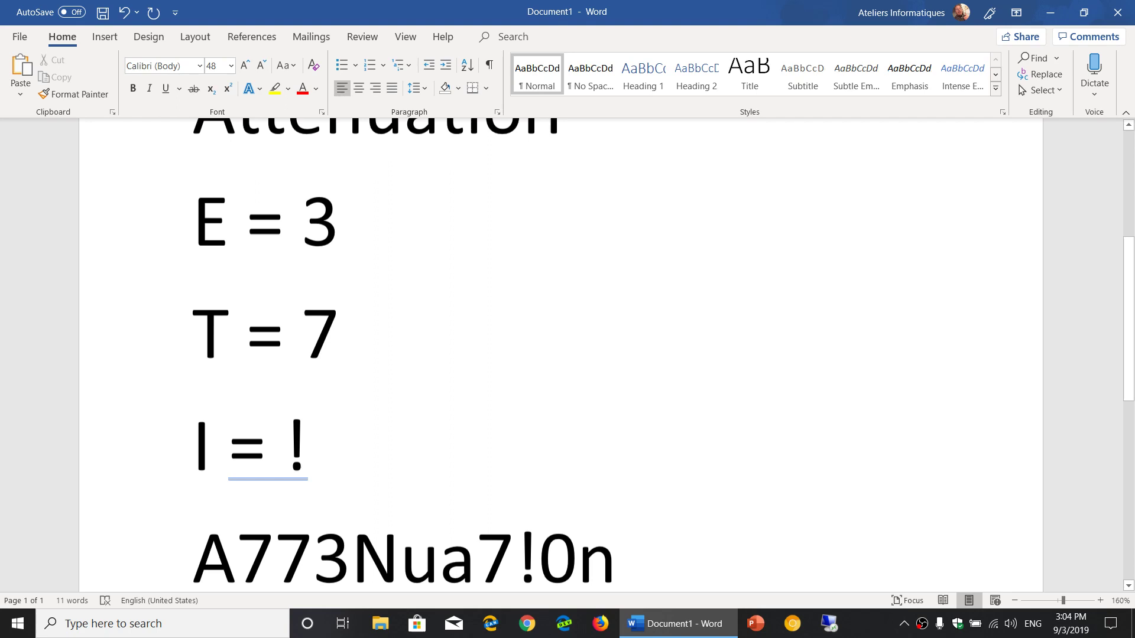
# - Add an empty paragraph after the password line
pyautogui.scroll(-2, 561, 355)
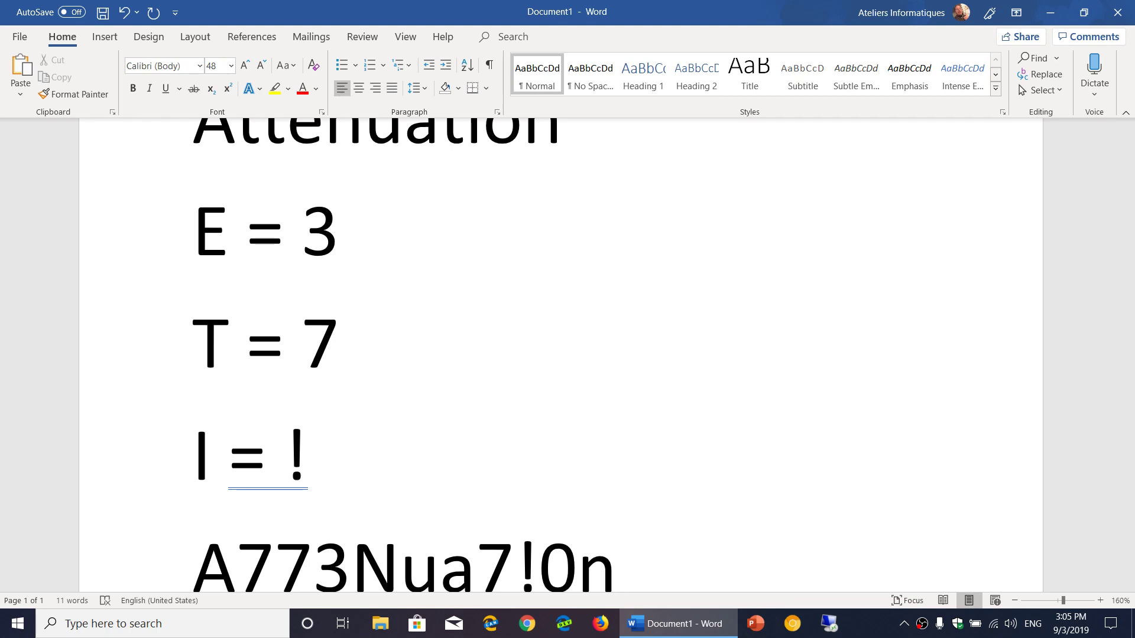
pyautogui.press('Return')
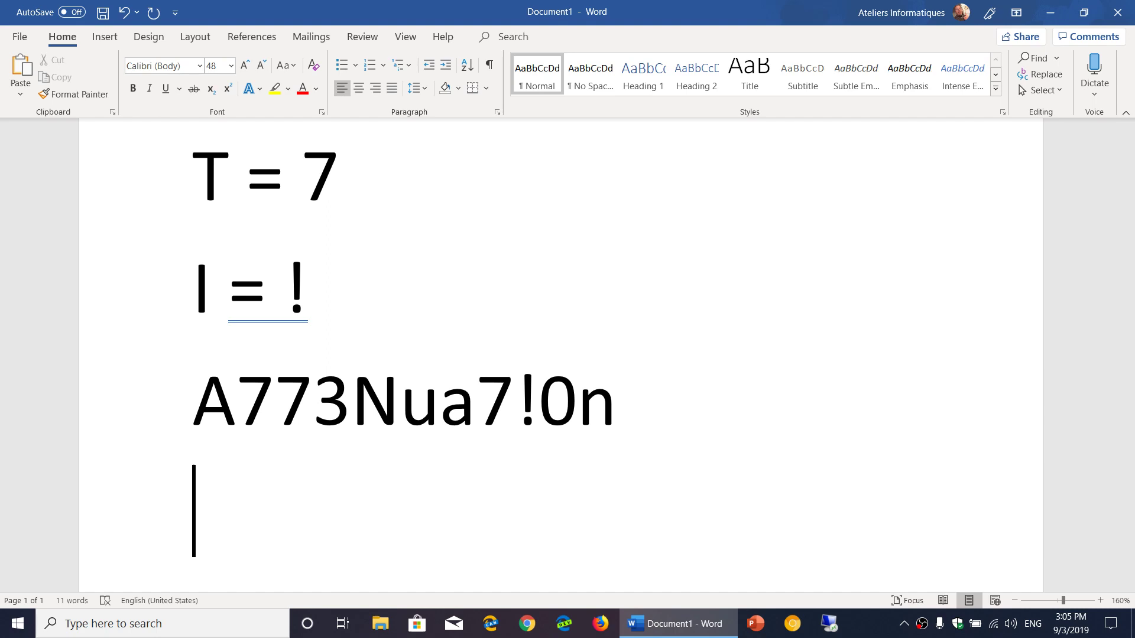
# - Write the rule S = 5 on the empty line under the password
pyautogui.write('s = ')
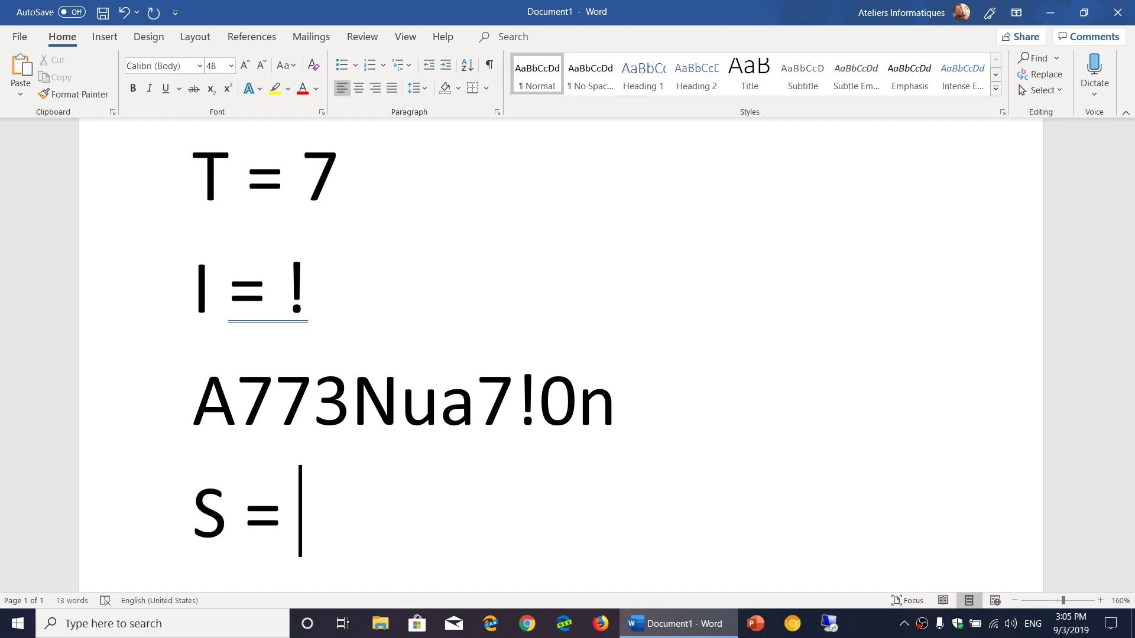
pyautogui.write('5')
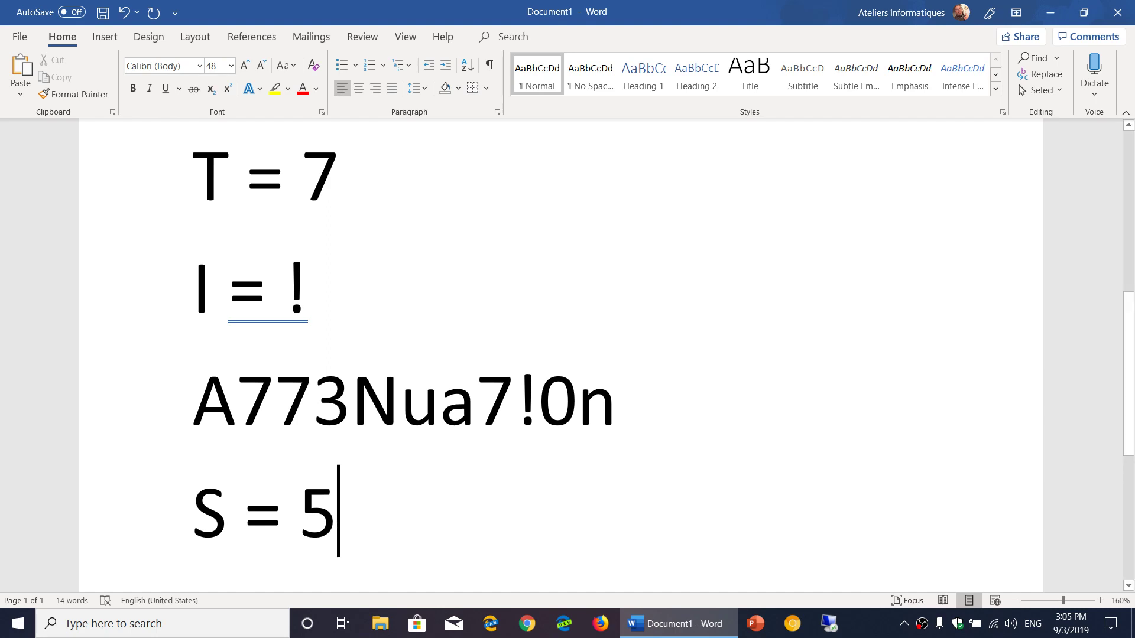
pyautogui.scroll(1, 560, 355)
pyautogui.scroll(5, 560, 355)
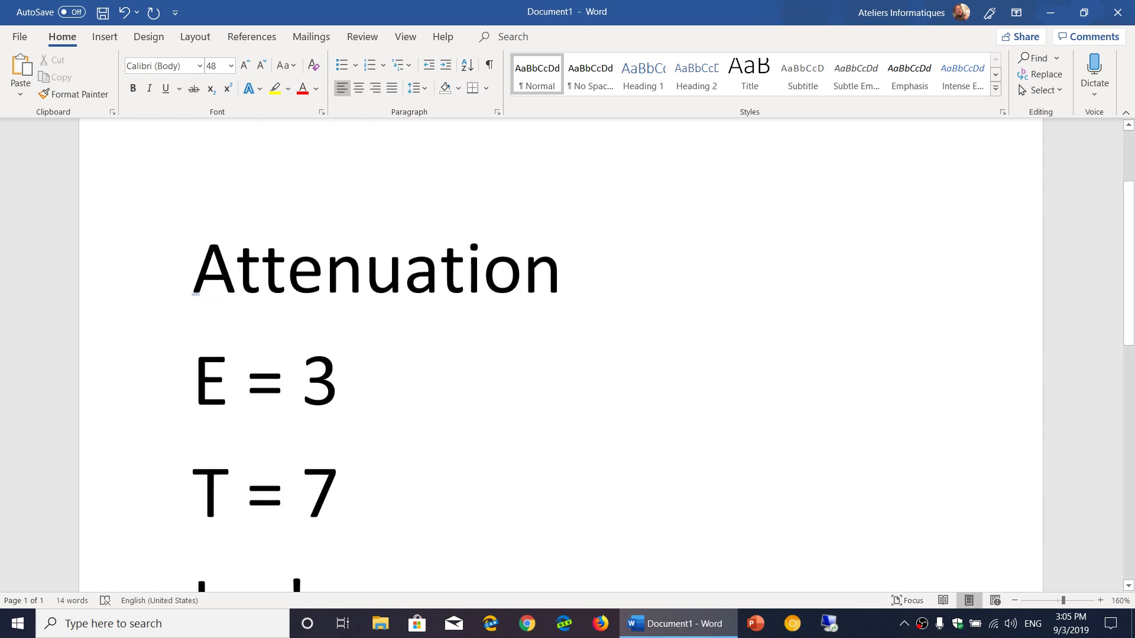
pyautogui.scroll(-4, 561, 355)
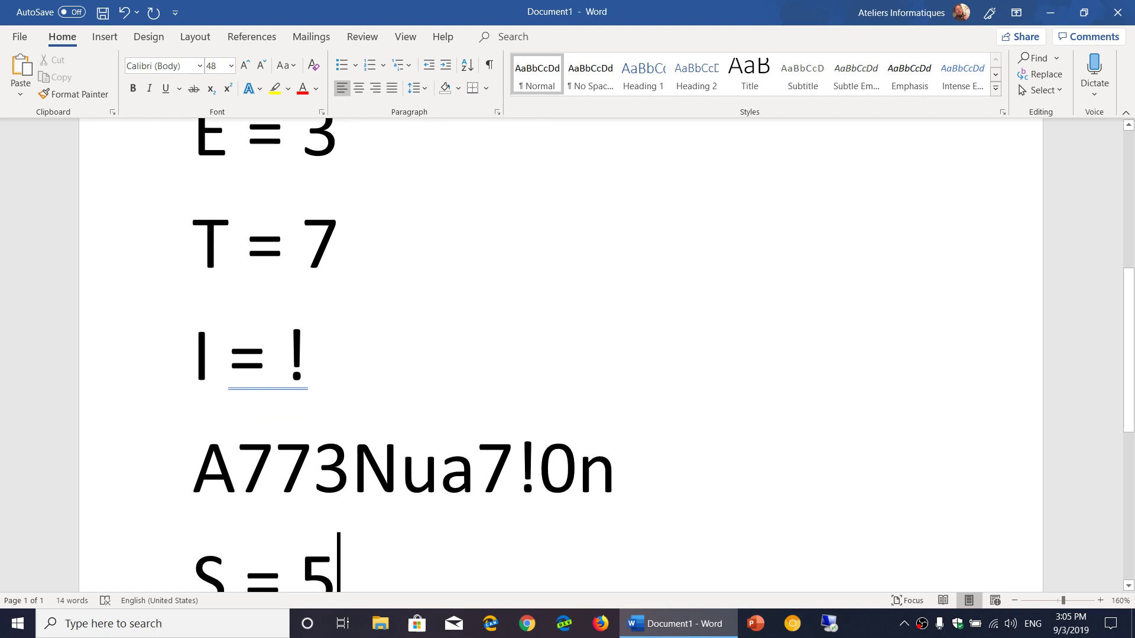
pyautogui.moveTo(621, 467); pyautogui.dragTo(195, 467)
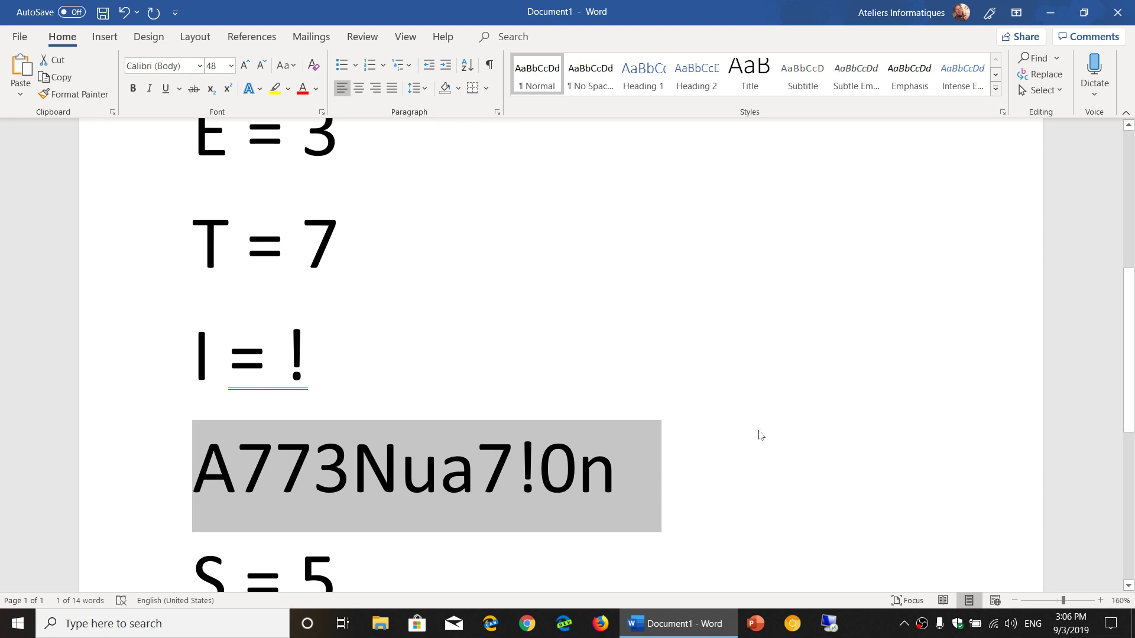
pyautogui.press('Right')
pyautogui.hotkey('ctrl', 'Home')
pyautogui.scroll(-10, 763, 427)
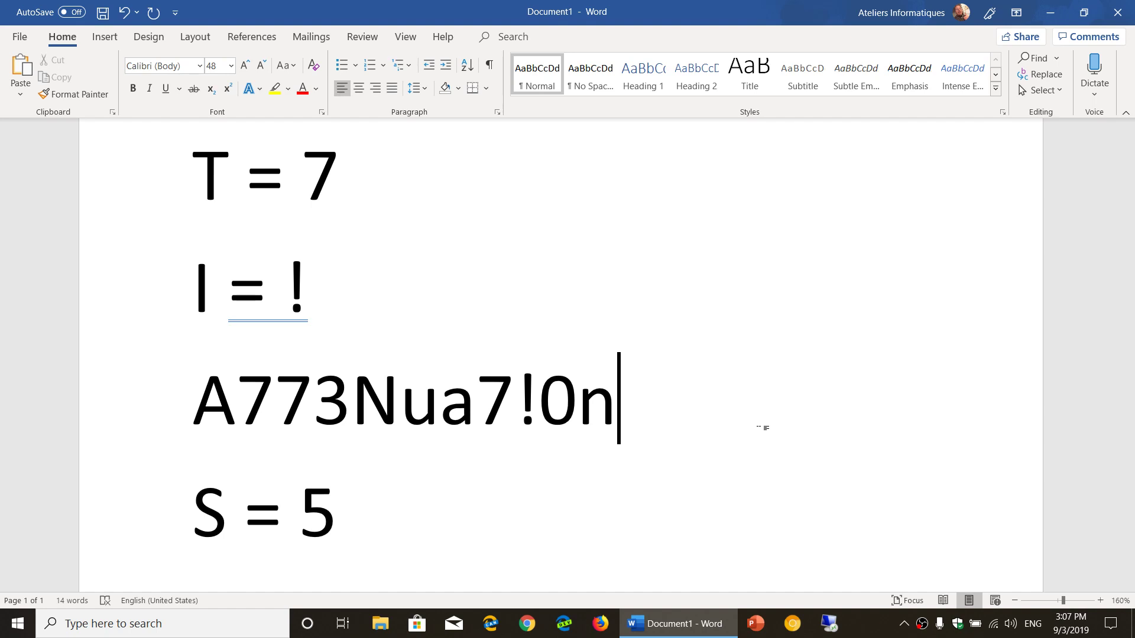
pyautogui.scroll(5, 763, 427)
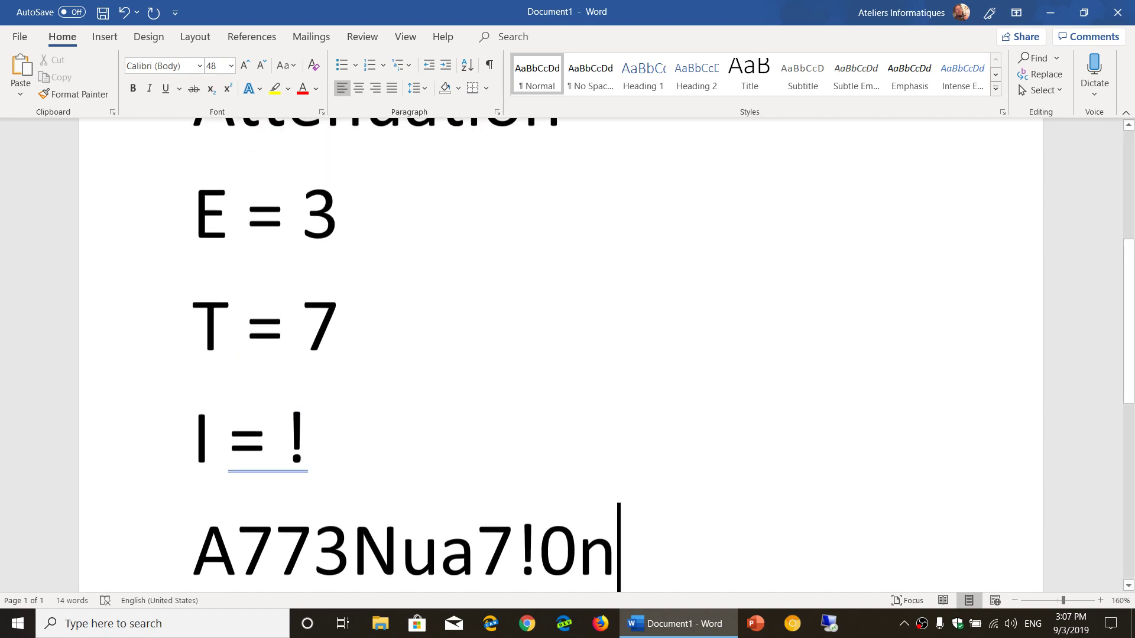
pyautogui.scroll(-3, 561, 355)
pyautogui.scroll(1, 561, 355)
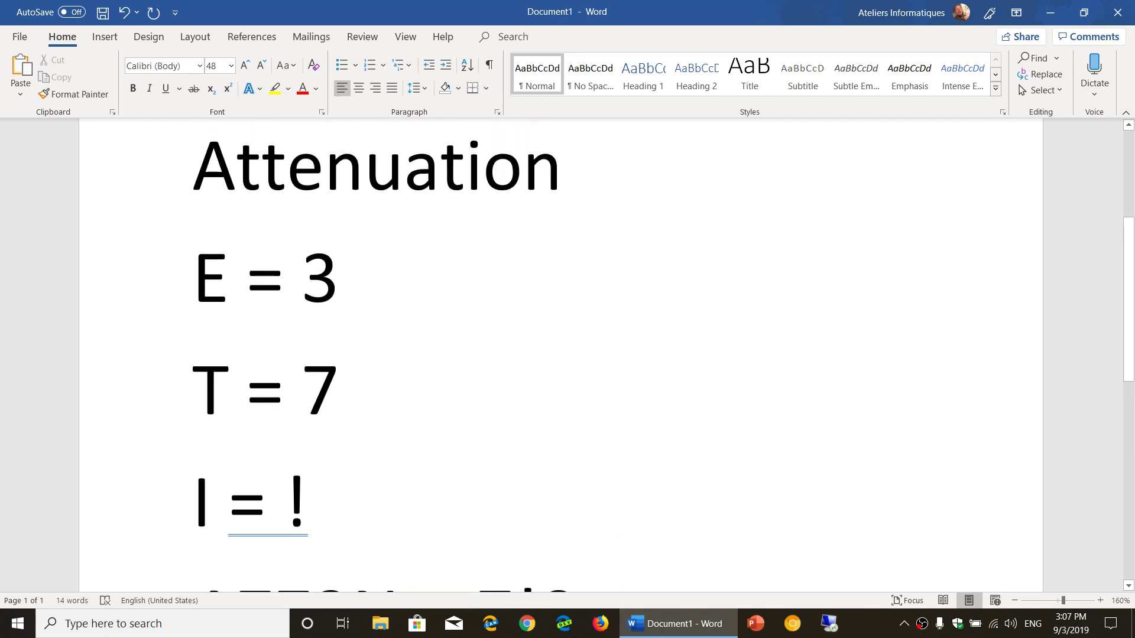